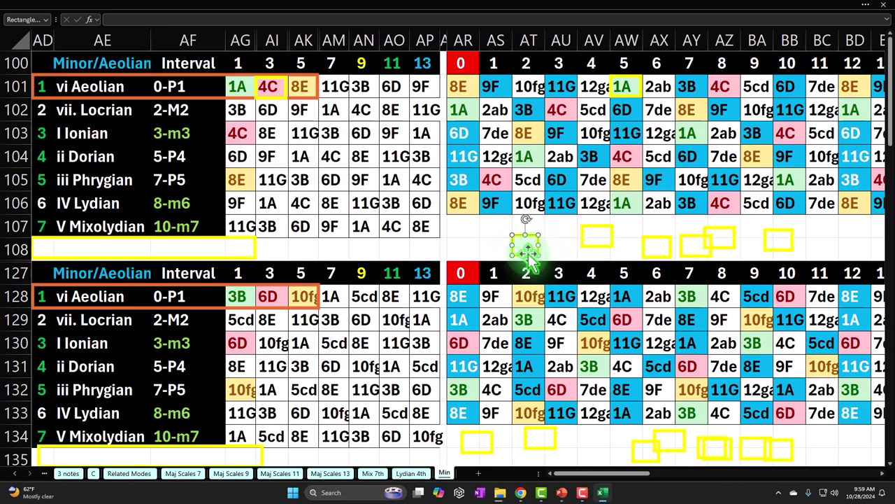
Examine the Minor/Aeolian block, covering the fretboard grid in rows 101 to 106 and the vi Aeolian row's 1, 3 and 5 notes
{"action": "left_click", "coordinate": [482, 231]}
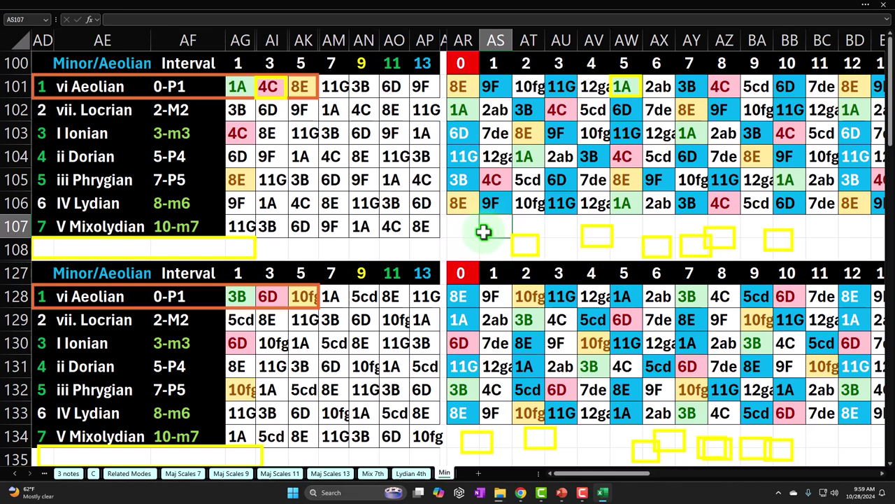
{"action": "left_click_drag", "start_coordinate": [459, 86], "coordinate": [800, 203]}
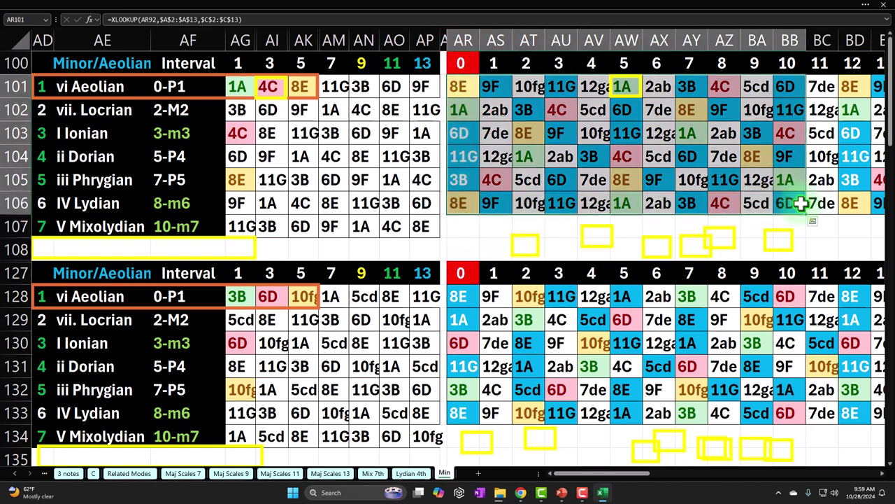
{"action": "left_click", "coordinate": [465, 87]}
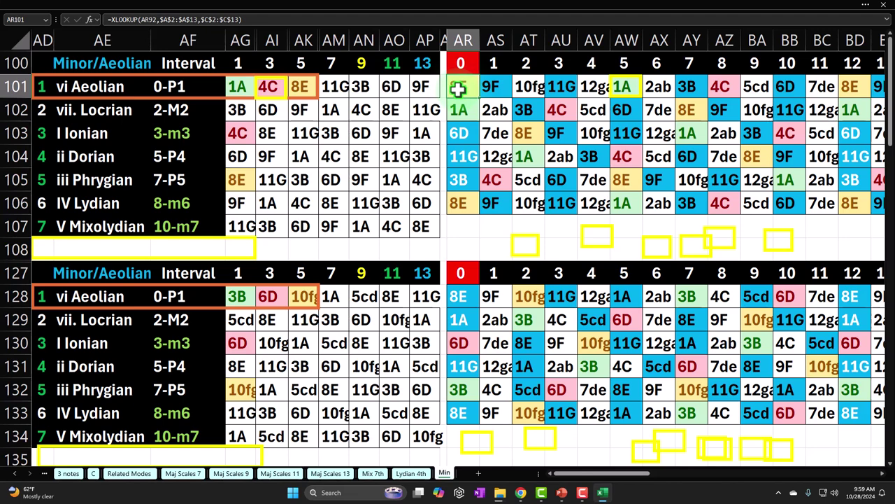
{"action": "left_click_drag", "start_coordinate": [460, 85], "coordinate": [709, 202]}
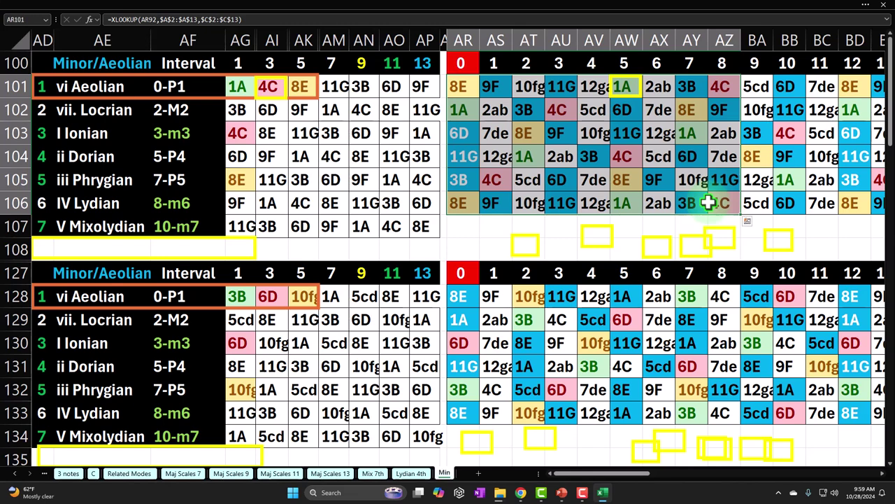
{"action": "right_click", "coordinate": [706, 135]}
{"action": "left_click", "coordinate": [706, 135]}
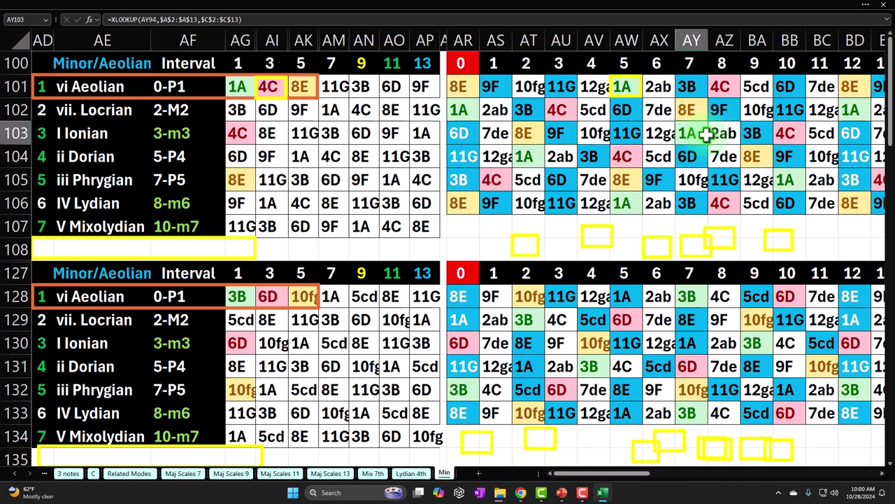
{"action": "left_click", "coordinate": [144, 64]}
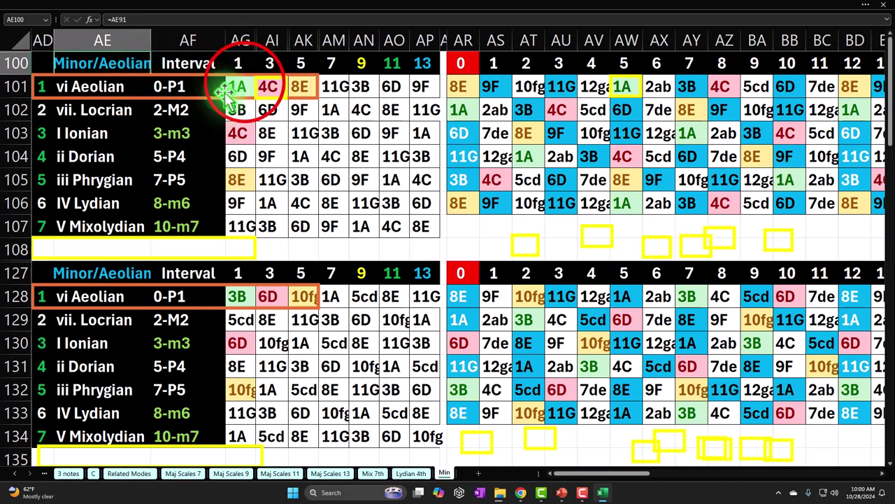
{"action": "left_click_drag", "start_coordinate": [238, 85], "coordinate": [296, 84]}
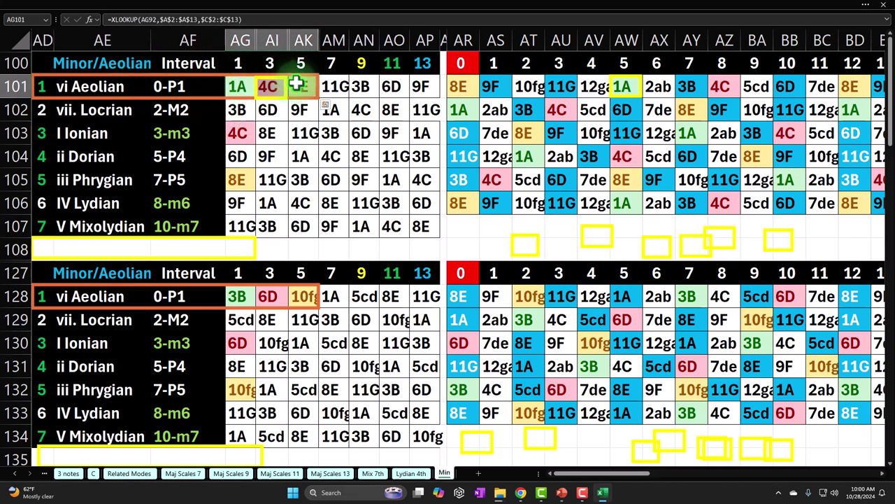
{"action": "left_click", "coordinate": [281, 87]}
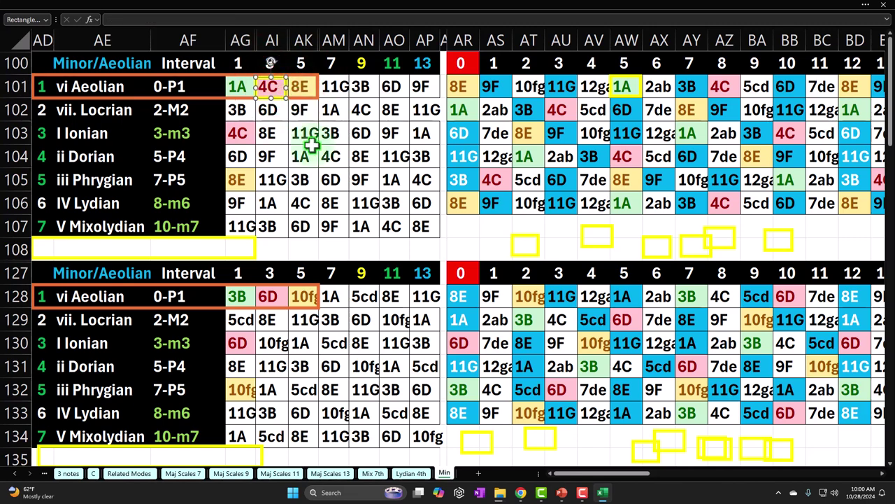
{"action": "left_click", "coordinate": [648, 189]}
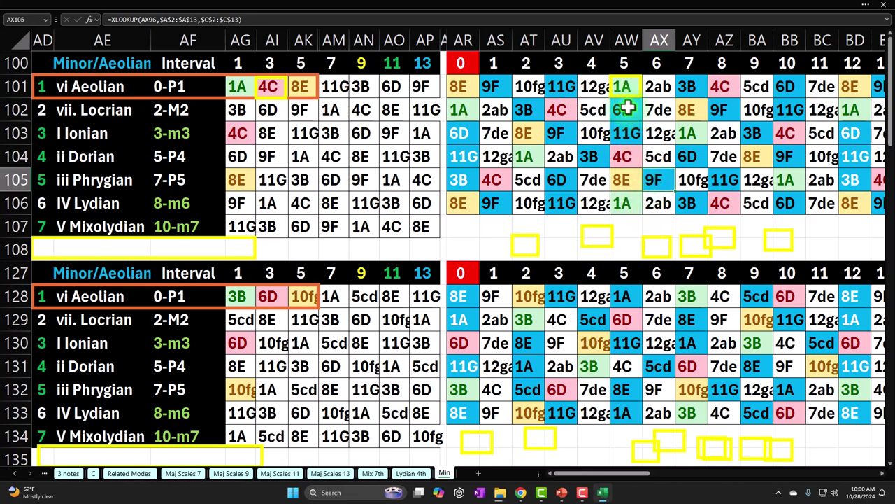
Examine the Minor/Aeolian fretboard grid, tracing the 1A and 4C positions and the row 101 notes from fret 0 to 12
{"action": "left_click_drag", "start_coordinate": [561, 87], "coordinate": [802, 188]}
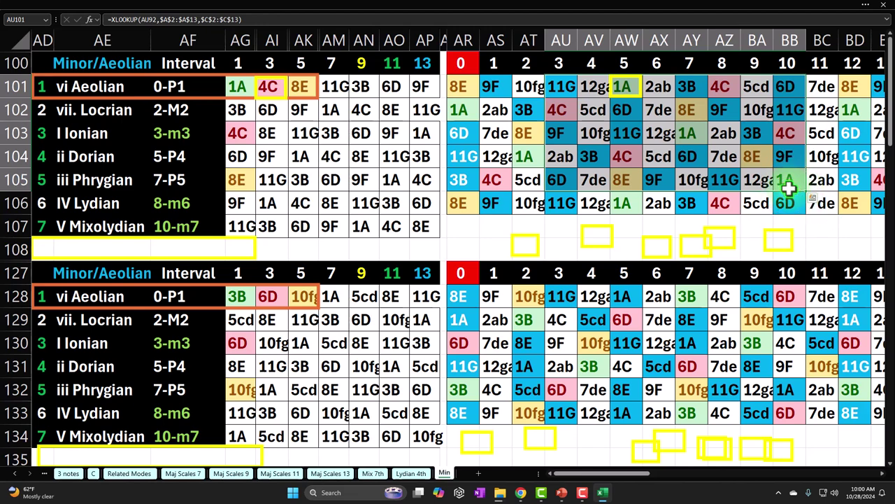
{"action": "left_click", "coordinate": [789, 186]}
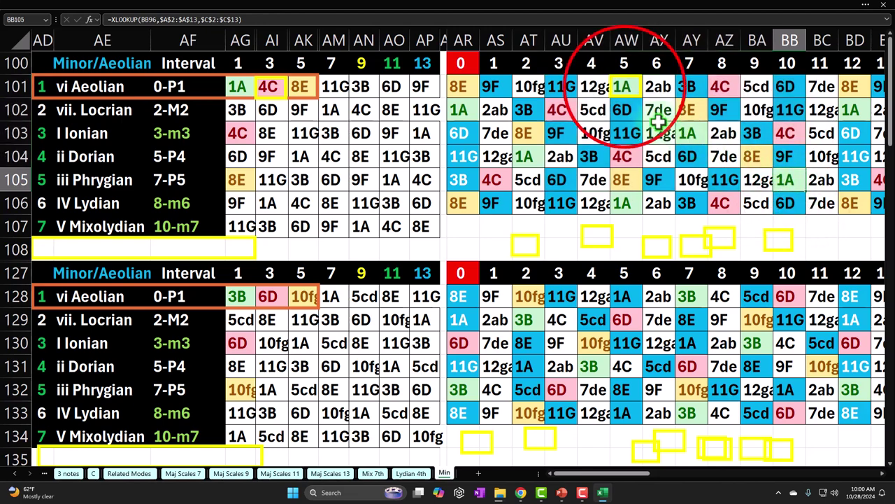
{"action": "left_click", "coordinate": [624, 86]}
{"action": "left_click_drag", "start_coordinate": [625, 86], "coordinate": [622, 203]}
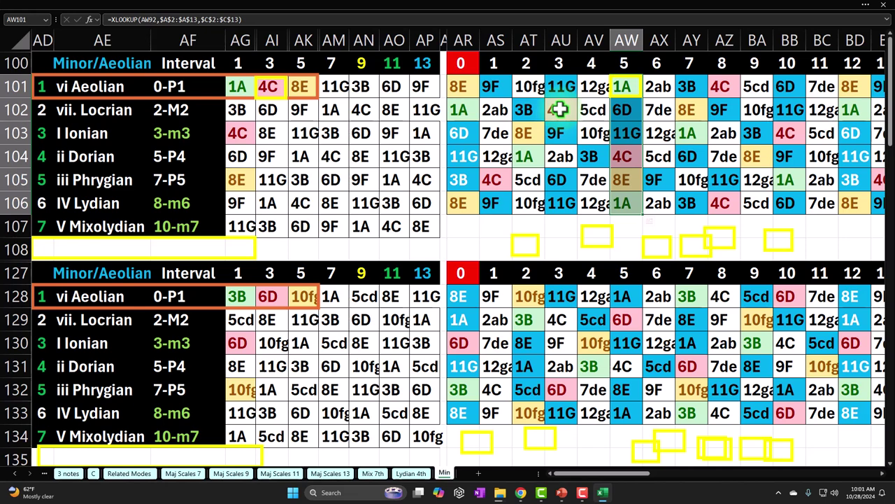
{"action": "left_click", "coordinate": [722, 86]}
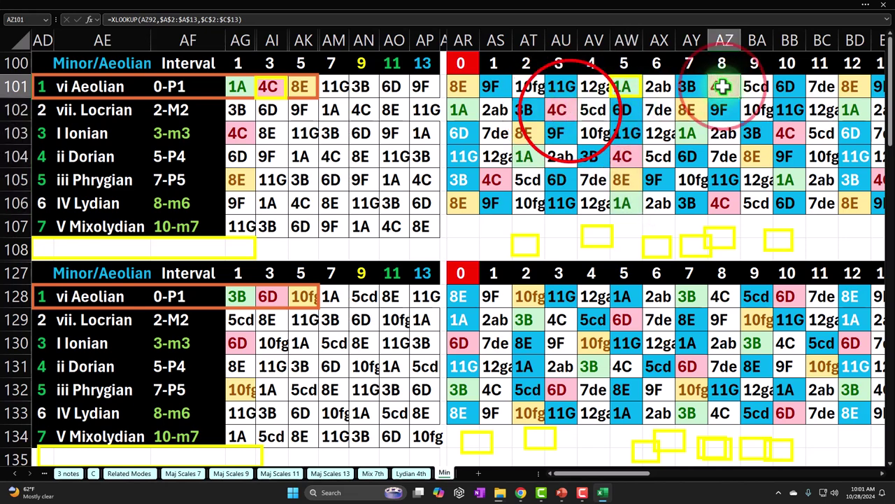
{"action": "left_click", "coordinate": [563, 110]}
{"action": "left_click", "coordinate": [784, 133]}
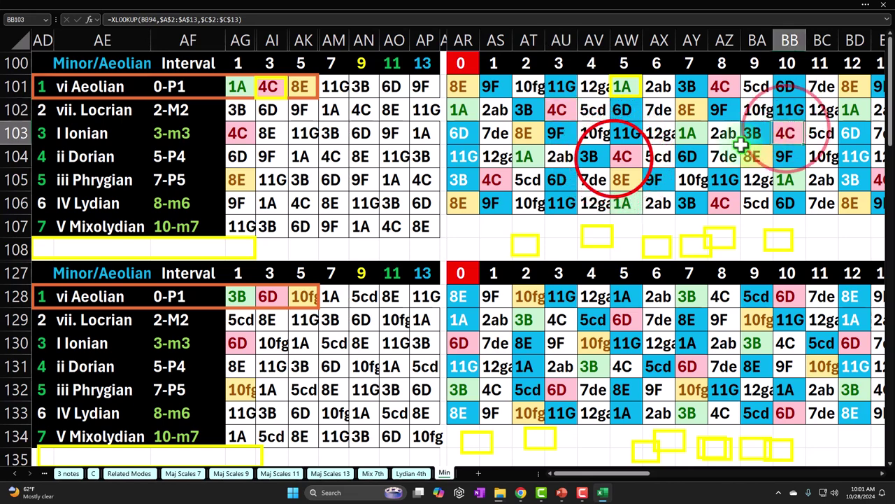
{"action": "left_click", "coordinate": [614, 159]}
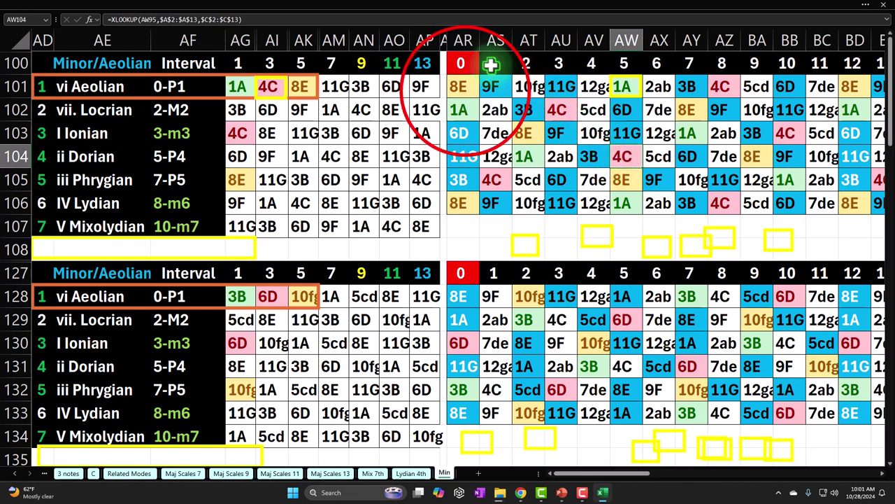
{"action": "left_click_drag", "start_coordinate": [458, 86], "coordinate": [844, 88]}
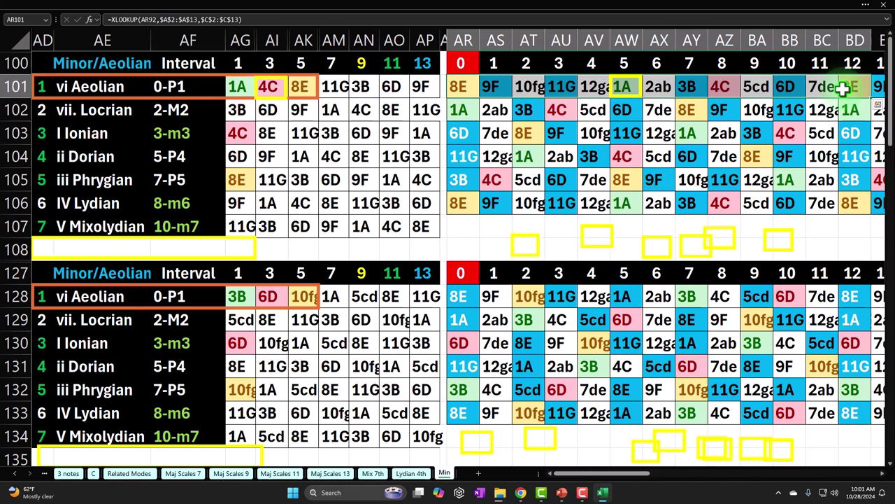
{"action": "left_click", "coordinate": [689, 87]}
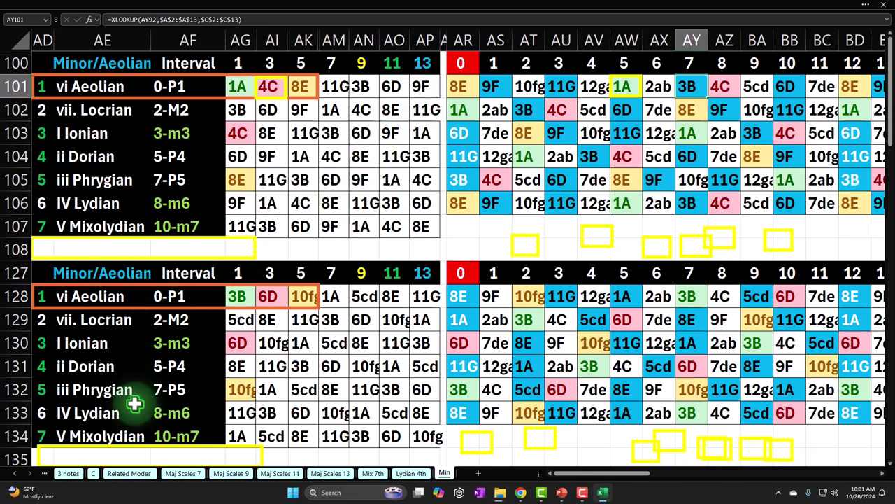
Open the Related Modes sheet and review the seven numbered mode names in the Major/Ionian table
{"action": "left_click", "coordinate": [129, 473]}
{"action": "left_click_drag", "start_coordinate": [42, 156], "coordinate": [187, 180]}
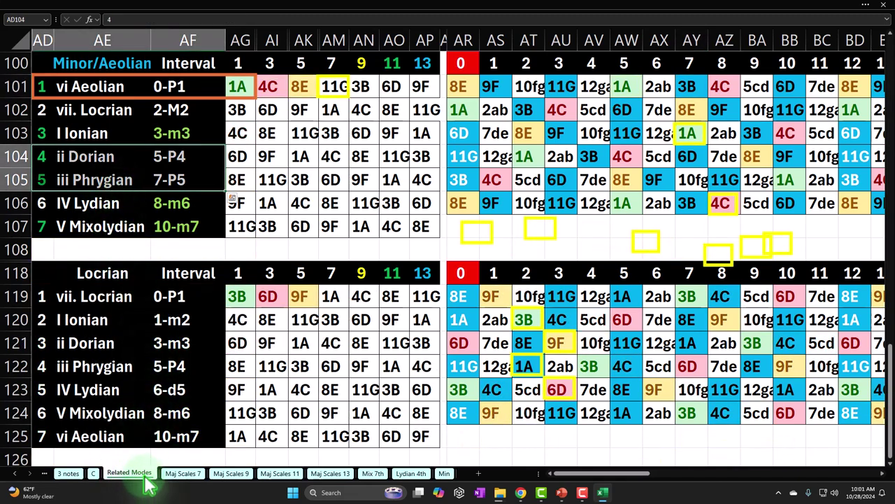
{"action": "scroll", "coordinate": [156, 173], "scroll_direction": "up", "scroll_amount": 8}
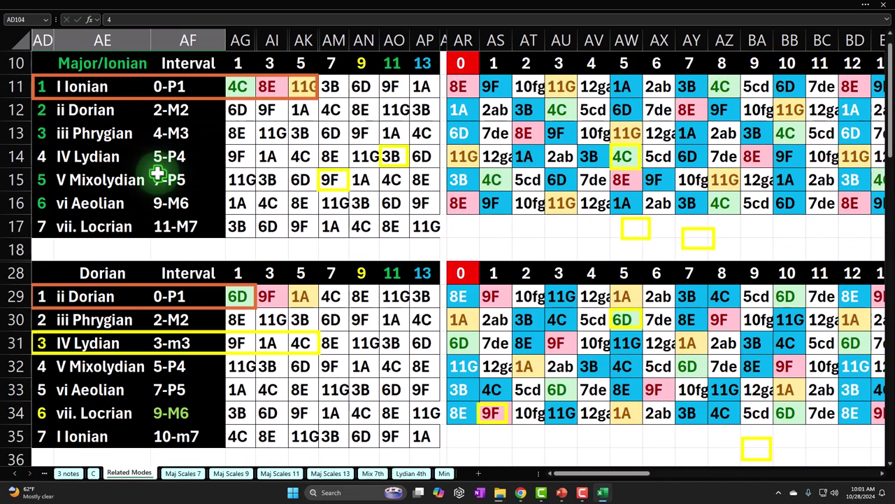
{"action": "left_click", "coordinate": [108, 66]}
{"action": "left_click_drag", "start_coordinate": [40, 80], "coordinate": [34, 222]}
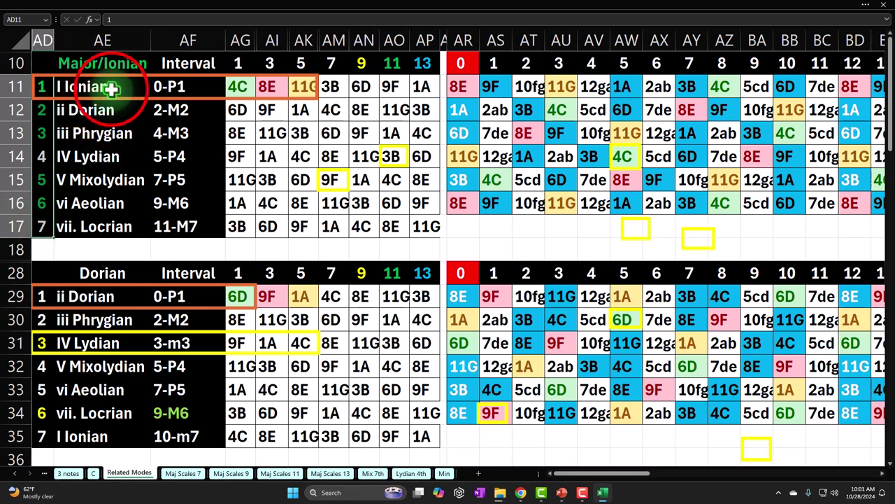
{"action": "left_click_drag", "start_coordinate": [112, 87], "coordinate": [120, 220]}
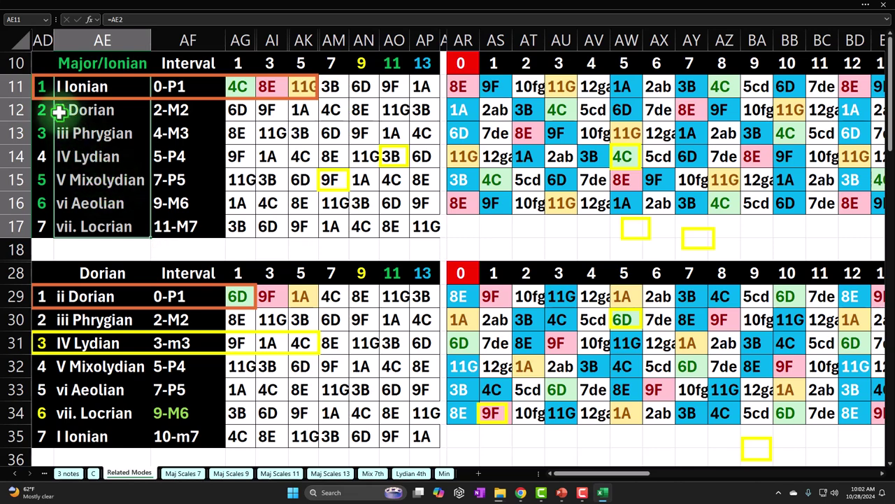
Examine the note rows for I Ionian, IV Lydian, V Mixolydian and vi Aeolian in the Major/Ionian table
{"action": "left_click_drag", "start_coordinate": [45, 87], "coordinate": [411, 91]}
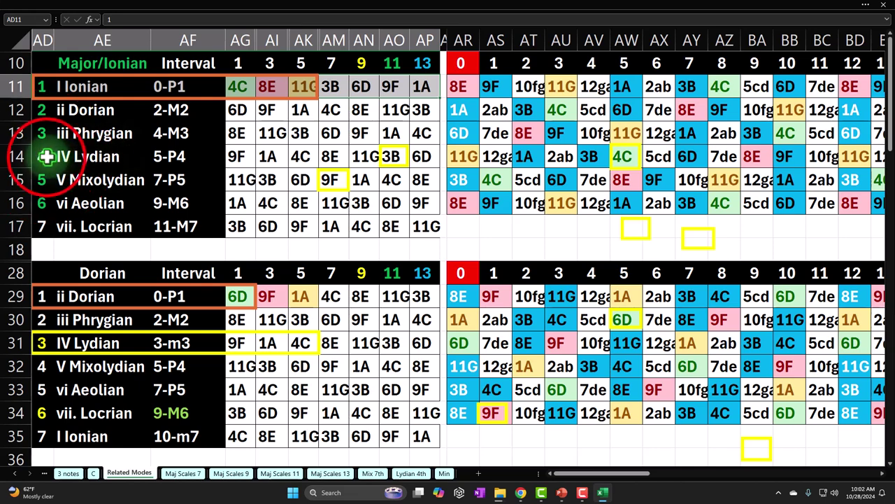
{"action": "left_click_drag", "start_coordinate": [46, 155], "coordinate": [420, 181]}
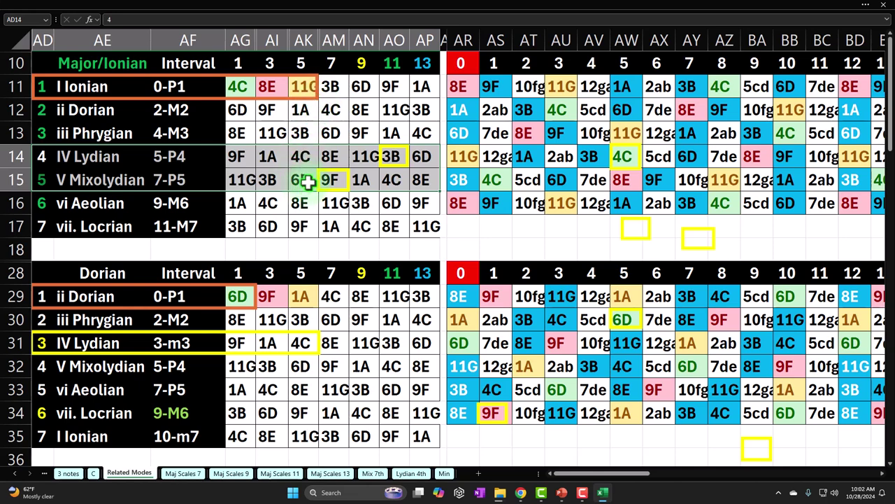
{"action": "left_click", "coordinate": [382, 157]}
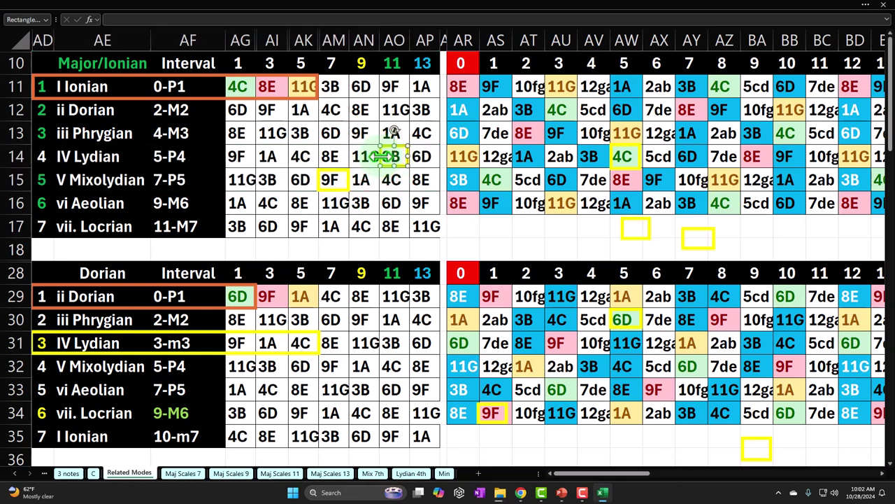
{"action": "left_click", "coordinate": [351, 183]}
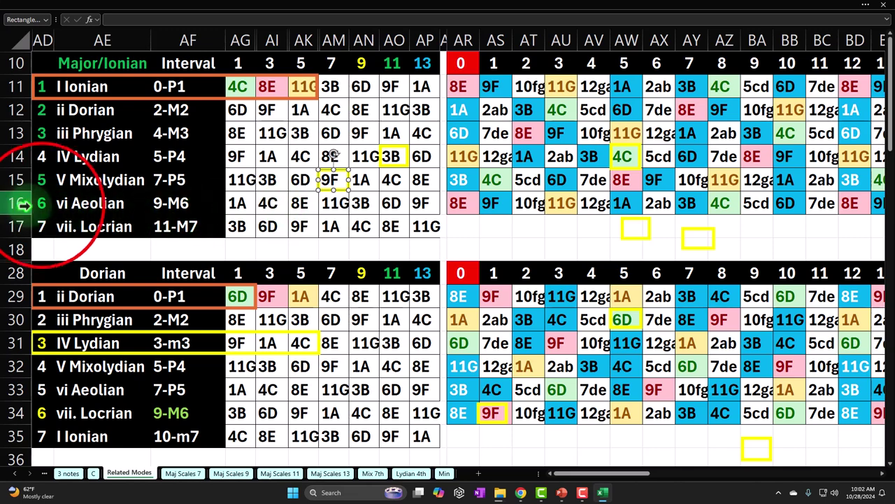
{"action": "left_click", "coordinate": [42, 203]}
{"action": "left_click_drag", "start_coordinate": [62, 203], "coordinate": [415, 200]}
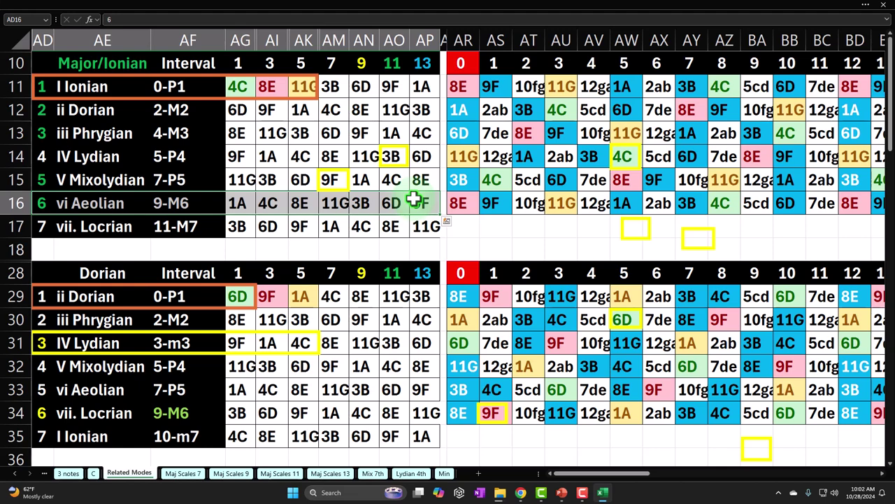
Review the Interval column of the Major/Ionian table and the vi Aeolian row's interval and first chord notes
{"action": "left_click", "coordinate": [136, 88]}
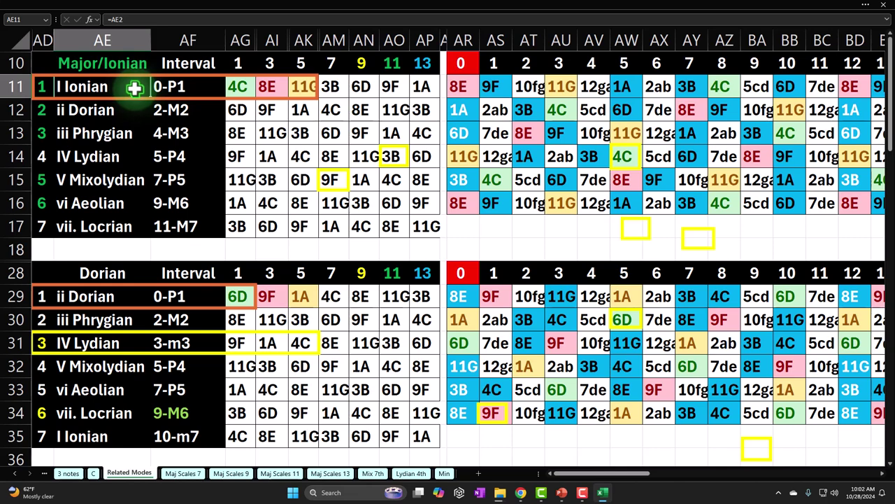
{"action": "left_click", "coordinate": [179, 132]}
{"action": "left_click", "coordinate": [188, 203]}
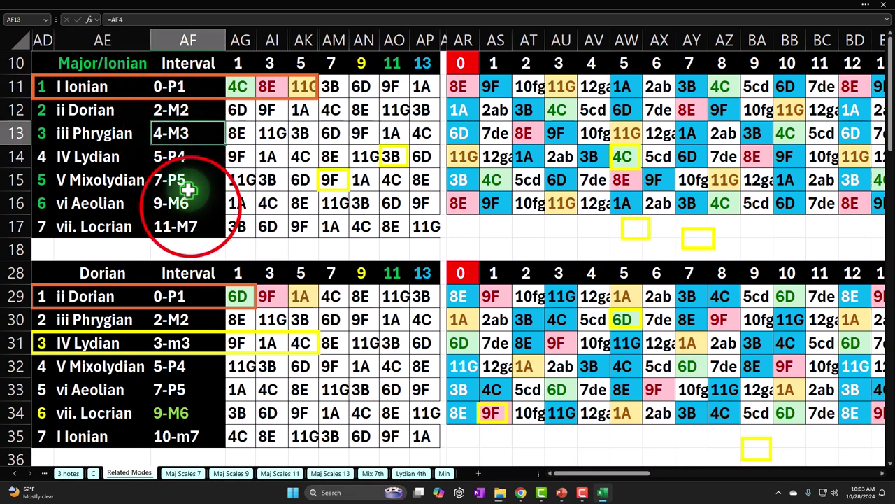
{"action": "left_click", "coordinate": [191, 109]}
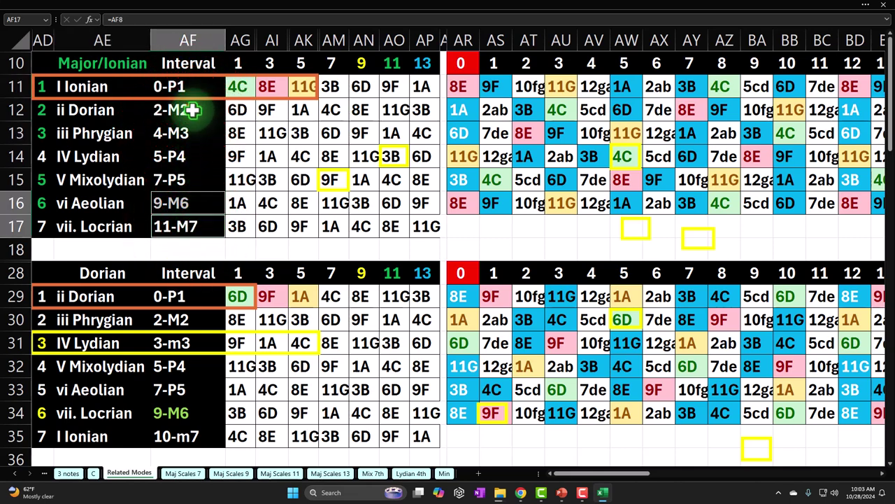
{"action": "left_click", "coordinate": [124, 204]}
{"action": "left_click_drag", "start_coordinate": [124, 204], "coordinate": [240, 202]}
{"action": "left_click", "coordinate": [272, 201]}
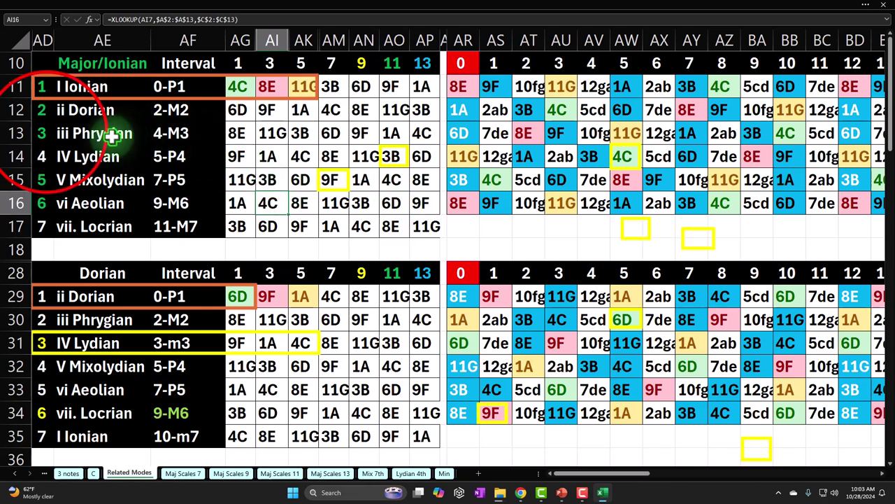
Compare the ii Dorian, iii Phrygian, IV Lydian and vi Aeolian entries with I Ionian in the Major/Ionian table
{"action": "left_click", "coordinate": [49, 133]}
{"action": "left_click_drag", "start_coordinate": [51, 133], "coordinate": [110, 151]}
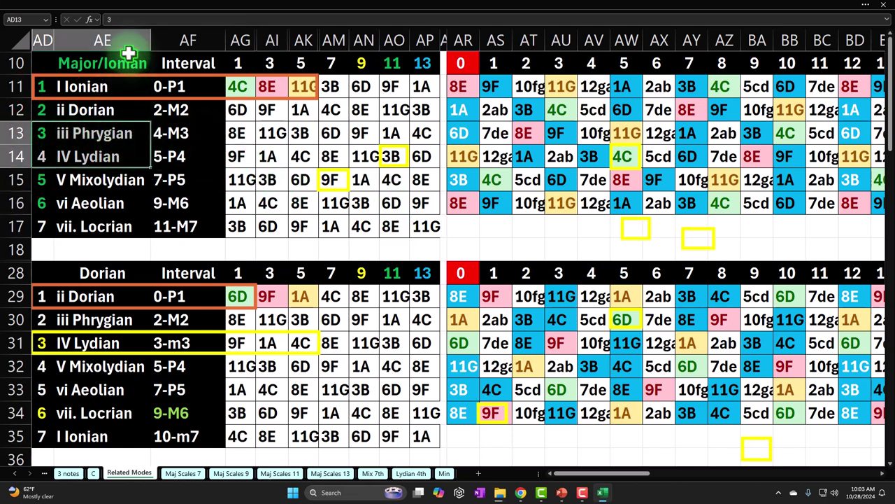
{"action": "left_click_drag", "start_coordinate": [42, 110], "coordinate": [116, 132]}
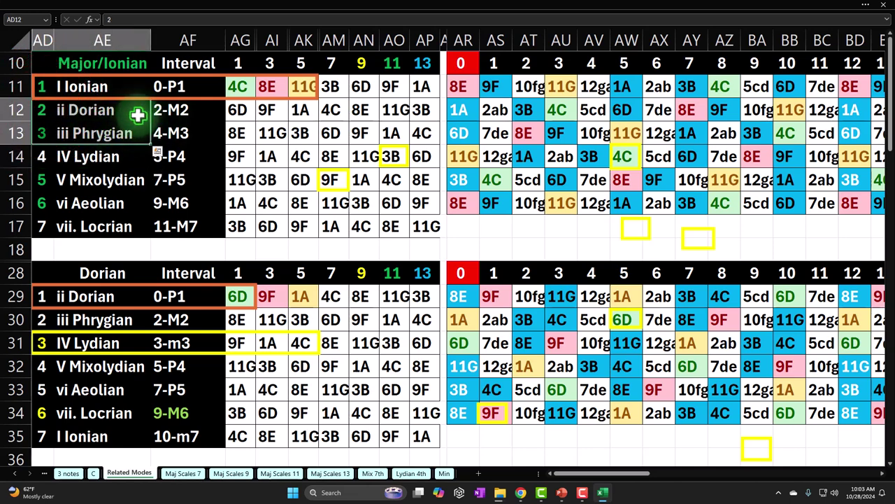
{"action": "left_click_drag", "start_coordinate": [102, 150], "coordinate": [104, 173]}
{"action": "left_click", "coordinate": [120, 88]}
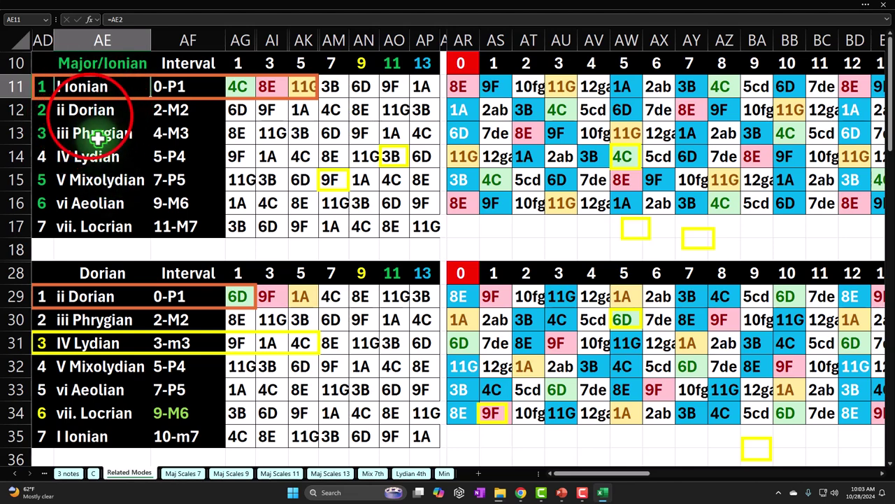
{"action": "left_click_drag", "start_coordinate": [90, 114], "coordinate": [110, 133]}
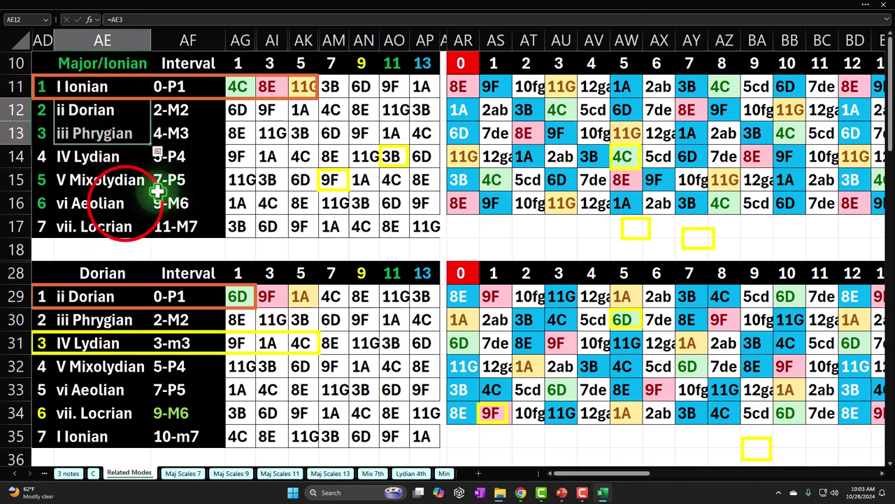
{"action": "left_click", "coordinate": [123, 203]}
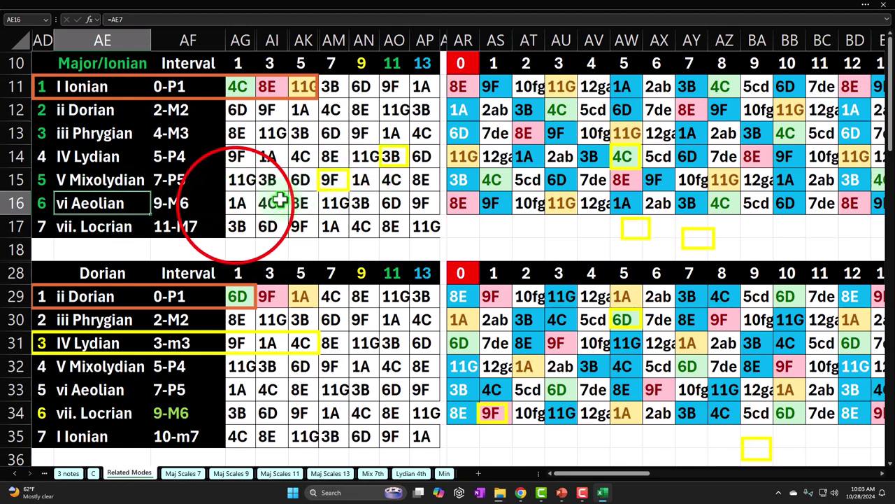
Select the vi Aeolian notes from 1 to 13 in the Major/Ionian table and compare them with the ii Dorian and iii Phrygian rows
{"action": "left_click", "coordinate": [241, 203]}
{"action": "left_click_drag", "start_coordinate": [241, 203], "coordinate": [414, 203]}
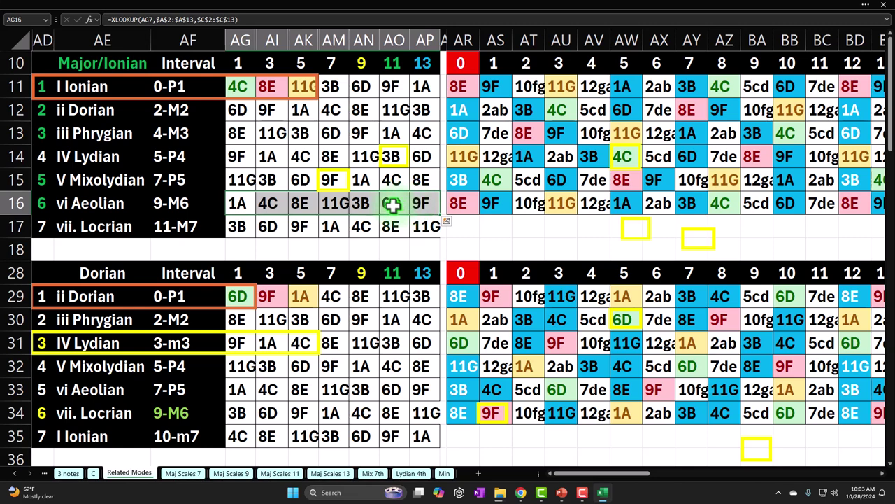
{"action": "left_click", "coordinate": [49, 109]}
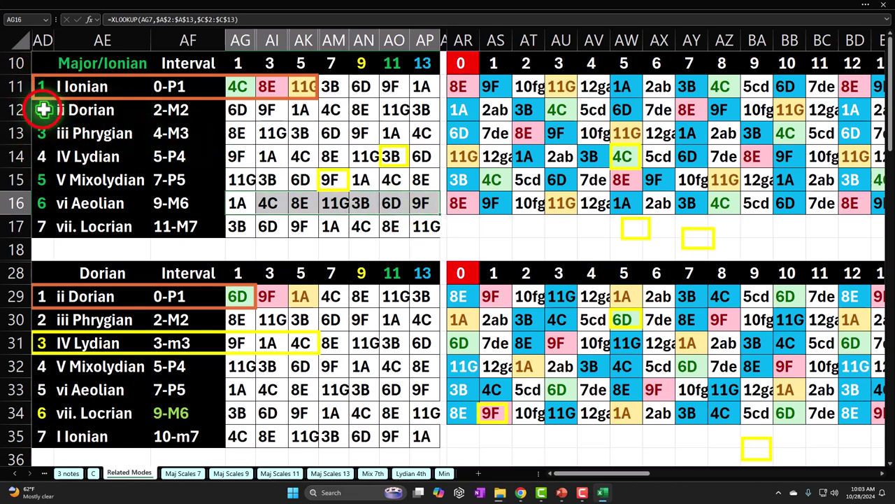
{"action": "left_click_drag", "start_coordinate": [49, 110], "coordinate": [414, 132]}
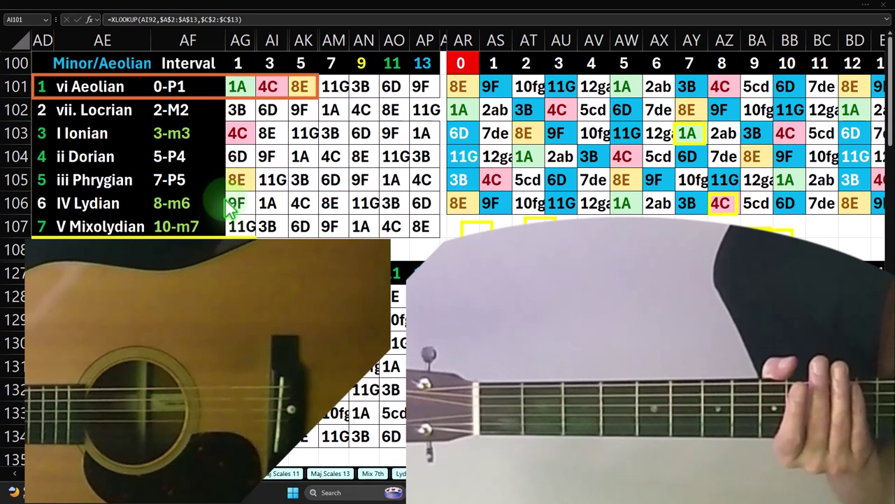
Review the mode tables from Major/Ionian through Dorian and Phrygian to Minor/Aeolian, focusing on the vi Aeolian entry that starts the Minor/Aeolian table
{"action": "left_click", "coordinate": [133, 86]}
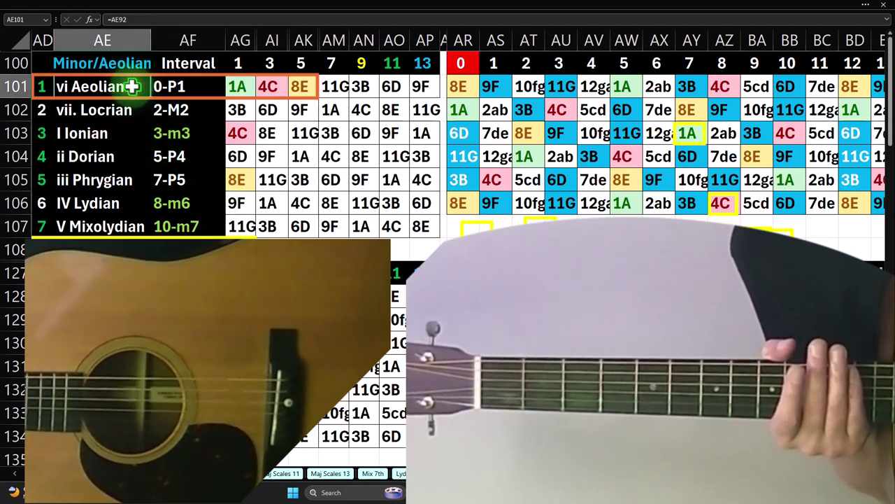
{"action": "left_click", "coordinate": [269, 63]}
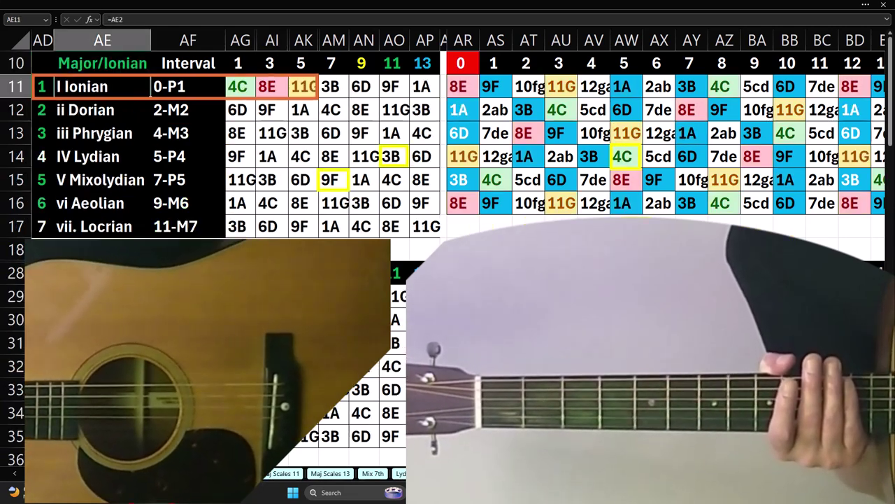
{"action": "left_click", "coordinate": [98, 62]}
{"action": "scroll", "coordinate": [110, 150], "scroll_direction": "down", "scroll_amount": 8}
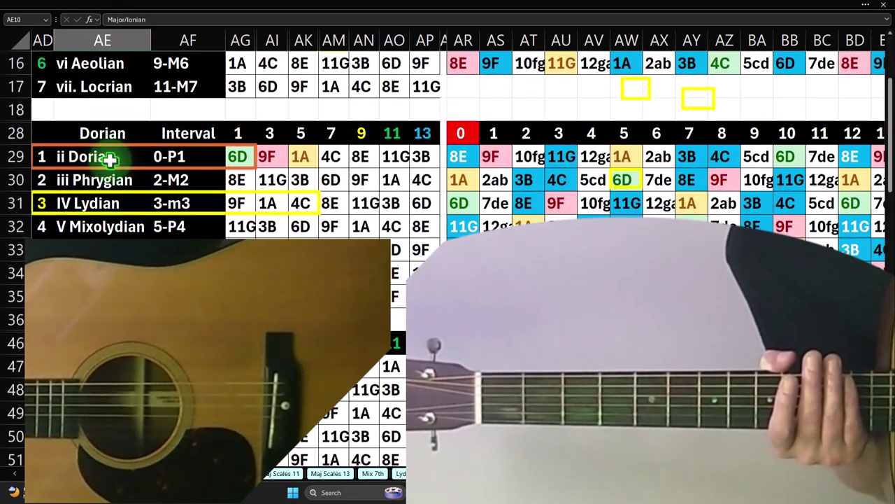
{"action": "scroll", "coordinate": [110, 160], "scroll_direction": "down", "scroll_amount": 12}
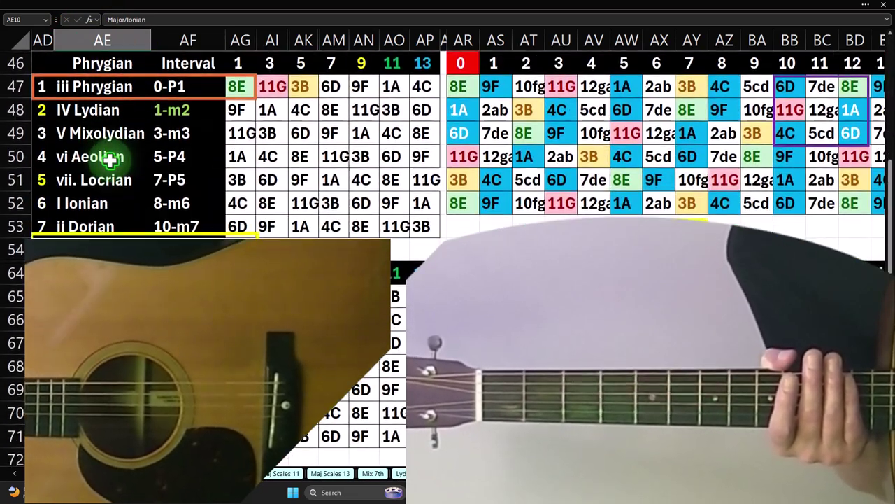
{"action": "scroll", "coordinate": [110, 161], "scroll_direction": "down", "scroll_amount": 4}
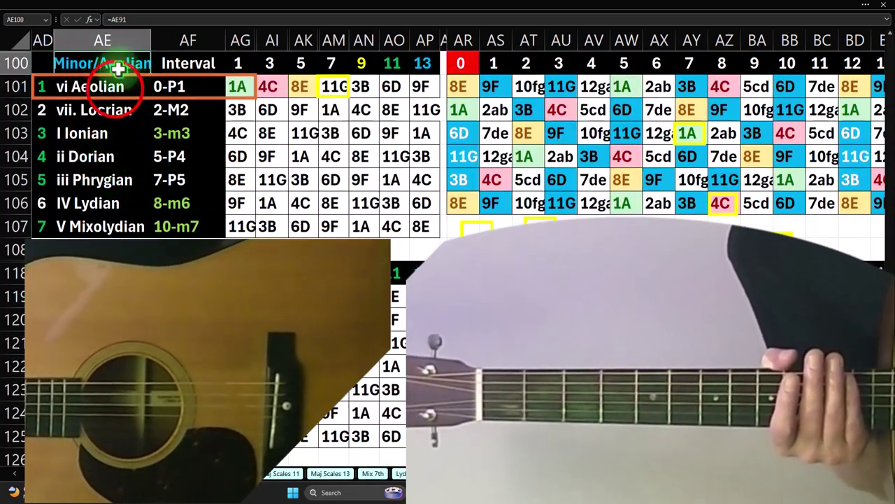
{"action": "left_click", "coordinate": [114, 86]}
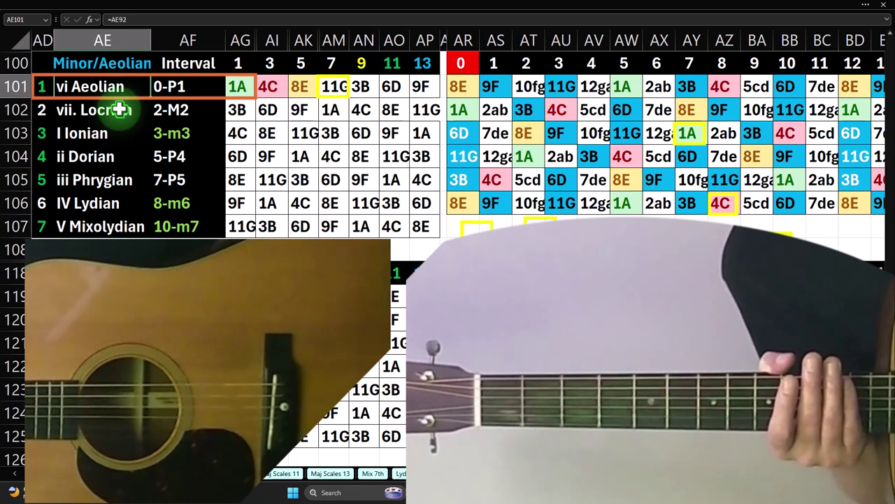